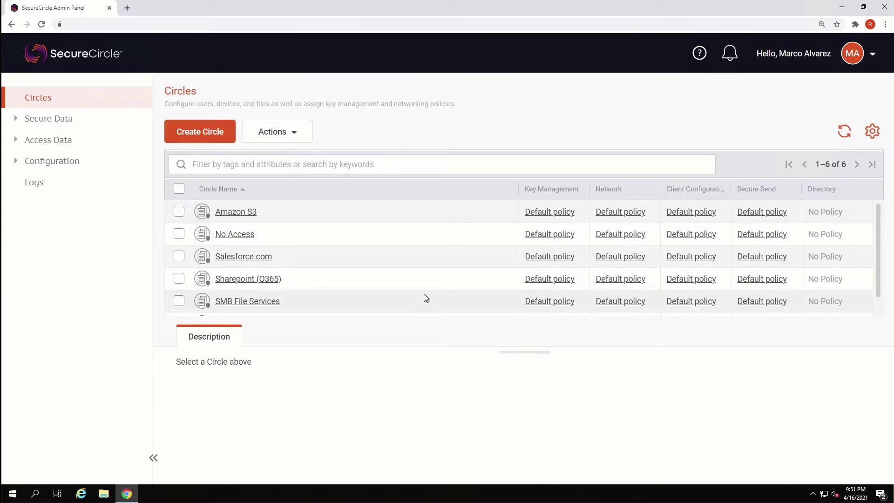
Step: Select the Salesforce.com circle to view its details and expand the Secure Data sections
left_click(378, 260)
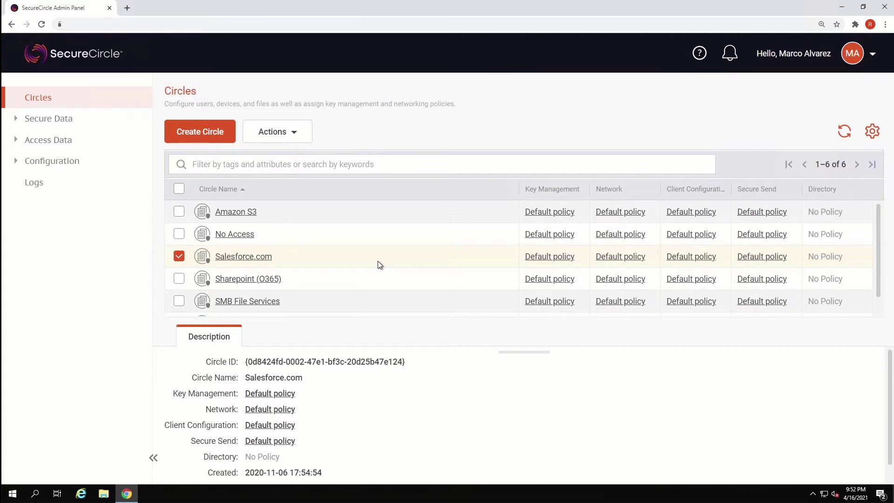
left_click(129, 125)
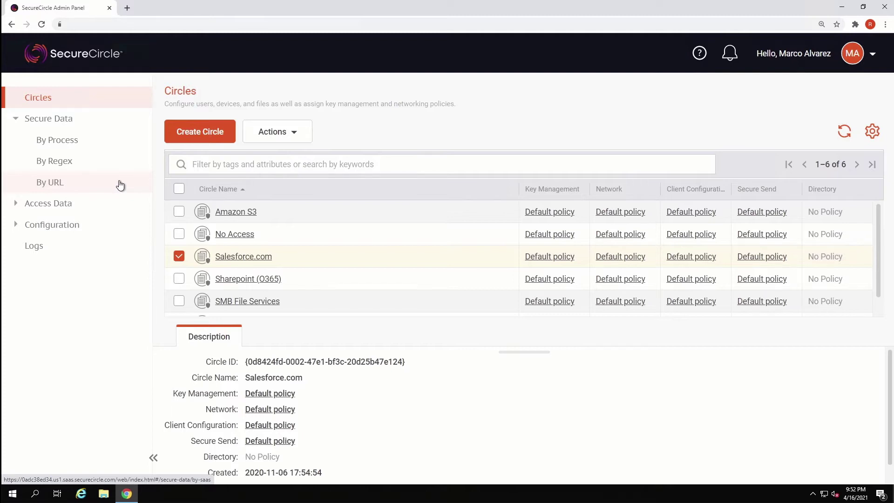
Step: Show the salesforce.com rule under Secure Data > By URL, including its Salesforce URL regex
left_click(120, 184)
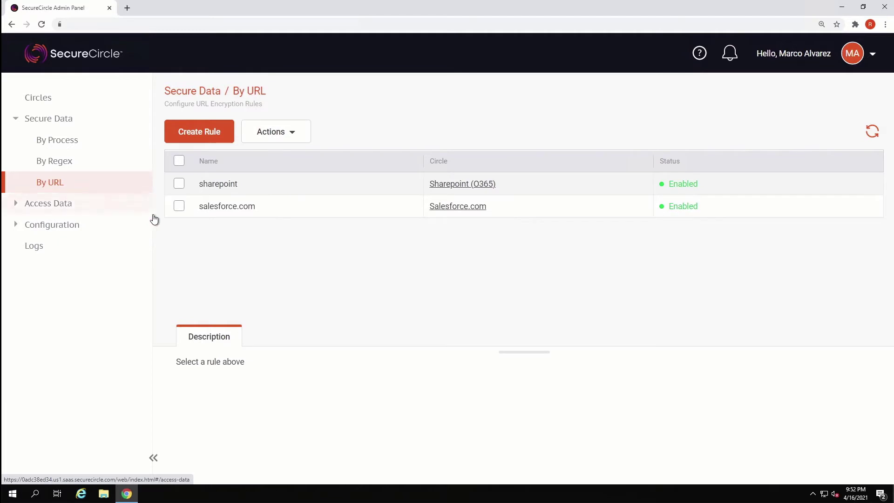
left_click(186, 208)
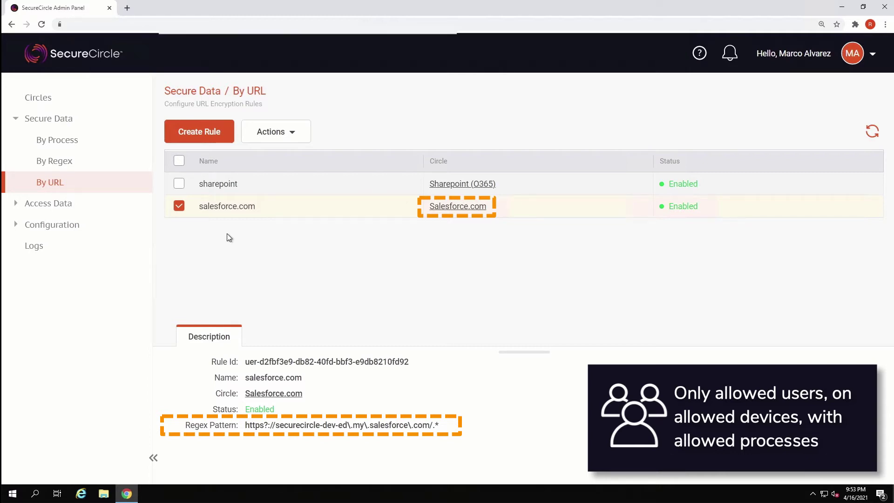
Step: Open the New Contacts & Accounts Report in a new Chrome tab
left_click(862, 6)
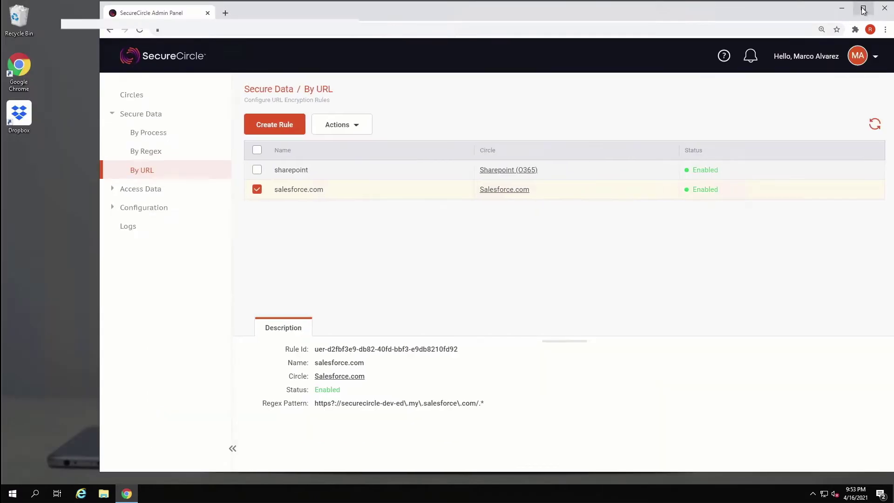
left_click(225, 13)
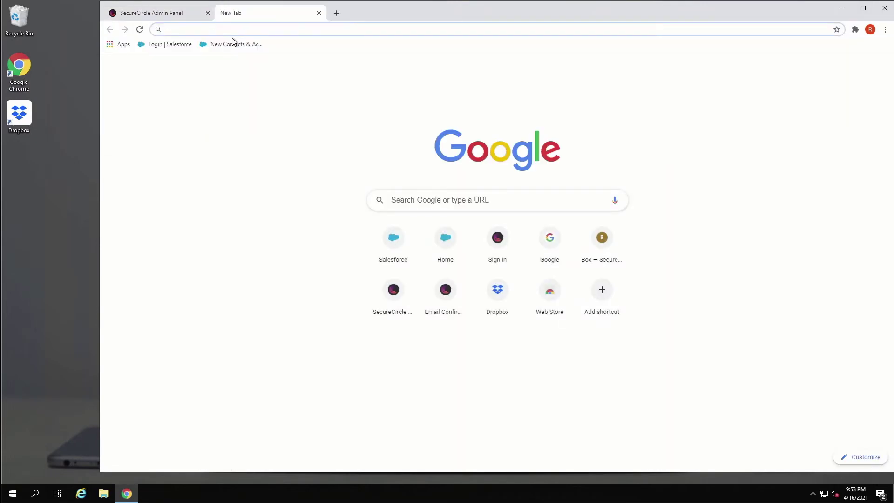
left_click(228, 45)
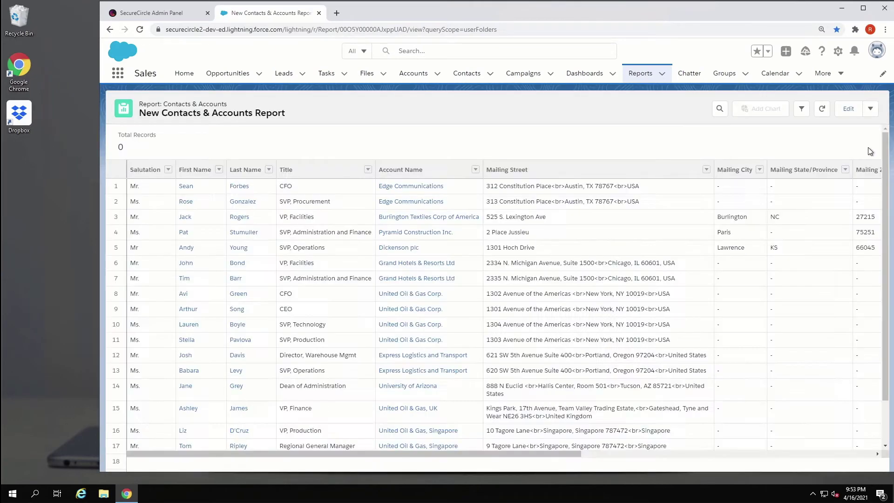
Step: Set the report's export to Details Only, Comma Delimited .csv
left_click(870, 108)
left_click(848, 197)
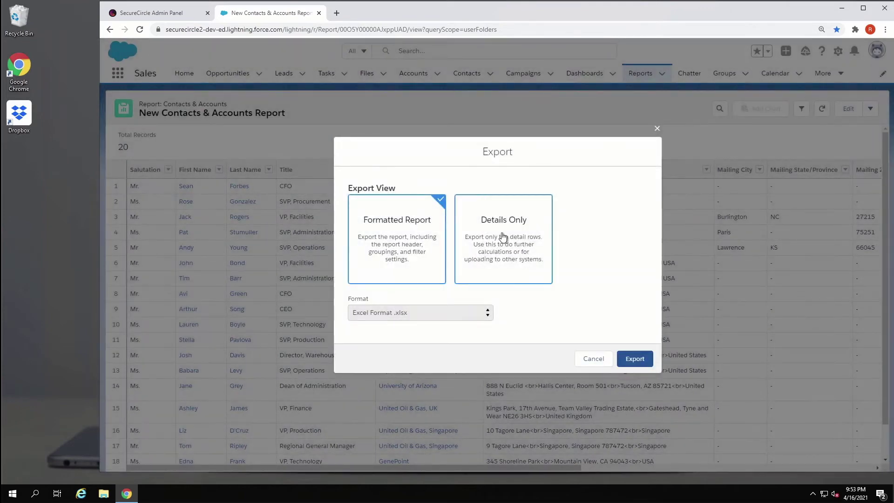
left_click(503, 238)
left_click(473, 316)
left_click(454, 344)
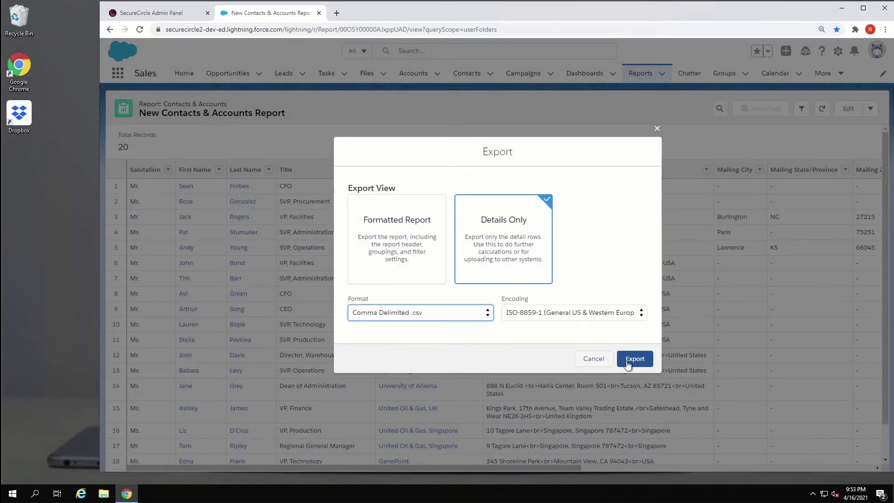
Step: Export the CSV and confirm report1618610020622.csv's SecureCircle properties show Salesforce.com circle, Active, ReadWrite
left_click(628, 360)
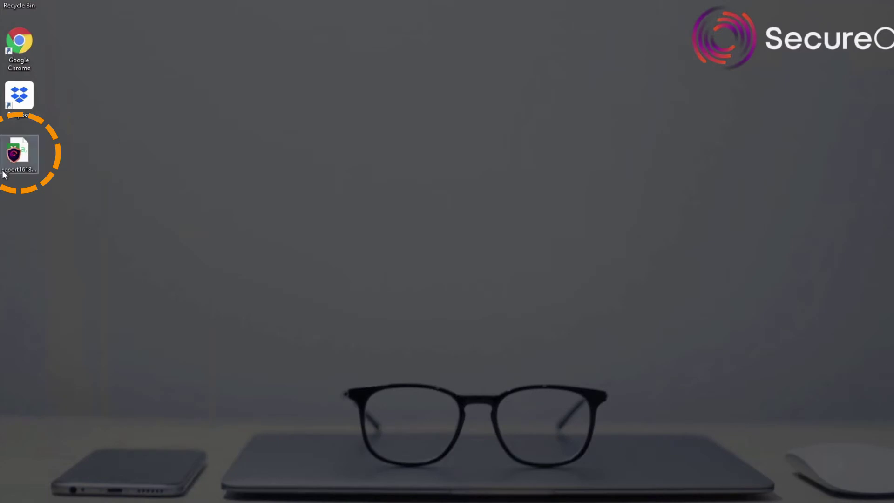
right_click(26, 158)
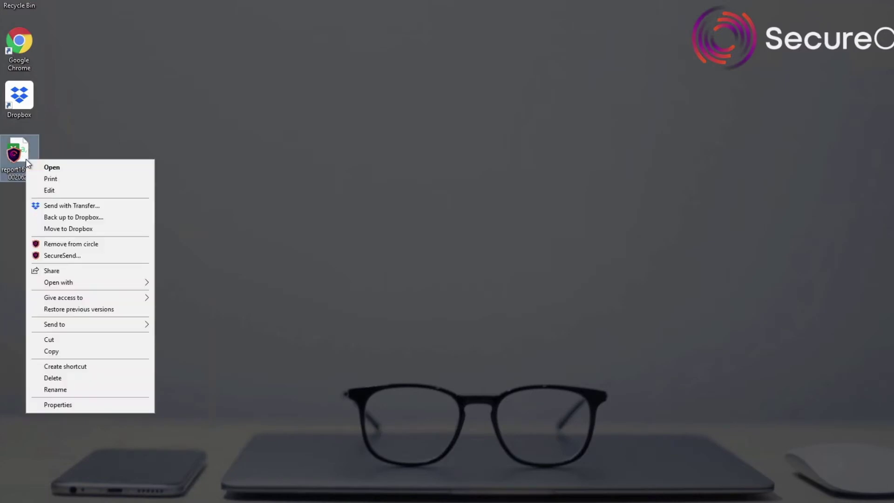
left_click(58, 405)
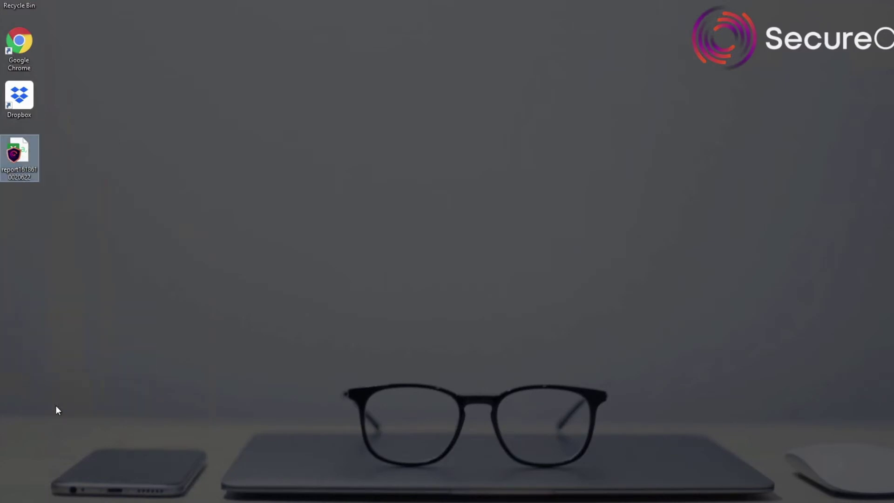
left_click_drag(142, 166, 295, 135)
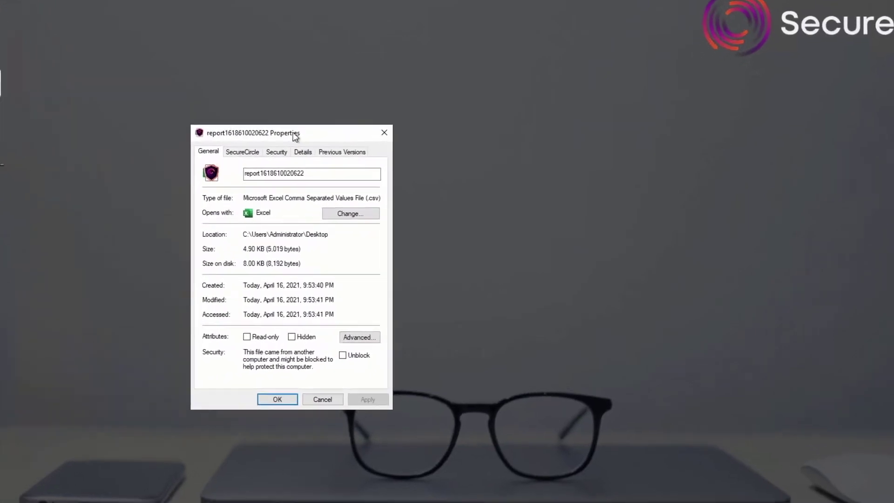
left_click(239, 150)
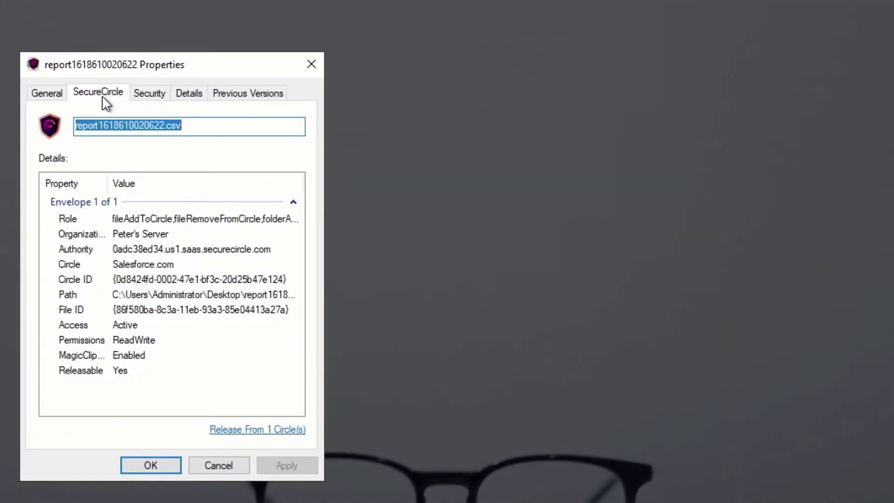
left_click(131, 263)
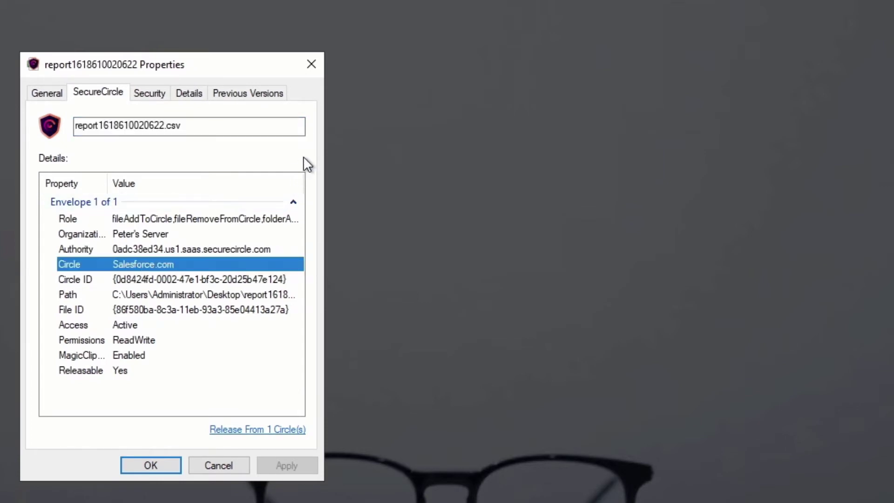
left_click(151, 464)
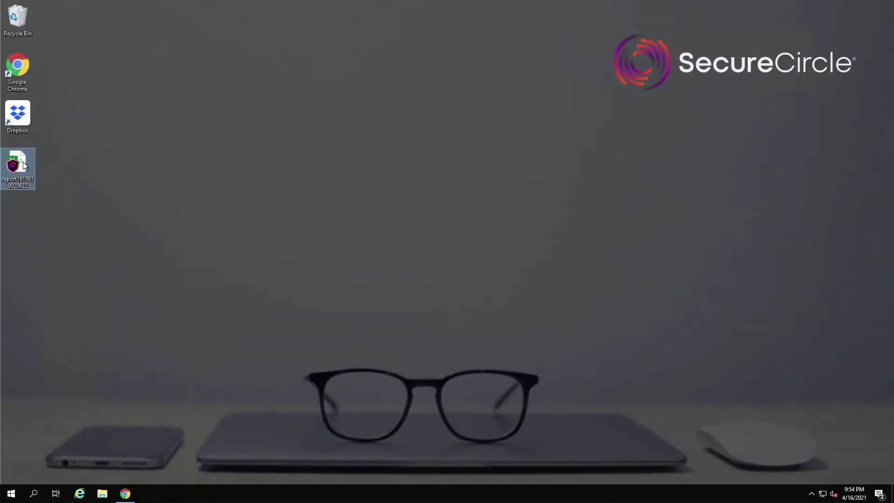
Step: Open the report CSV in Notepad, see only encrypted gibberish, and close it
right_click(24, 166)
mouse_move(82, 269)
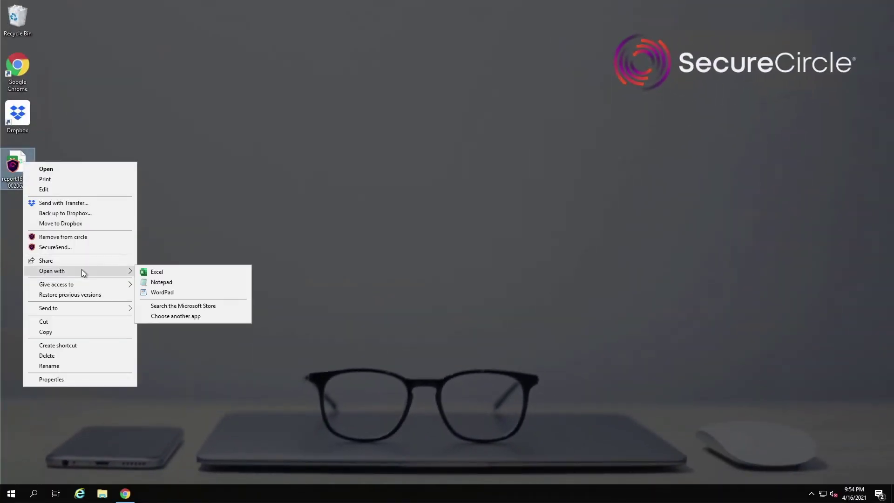
left_click(150, 282)
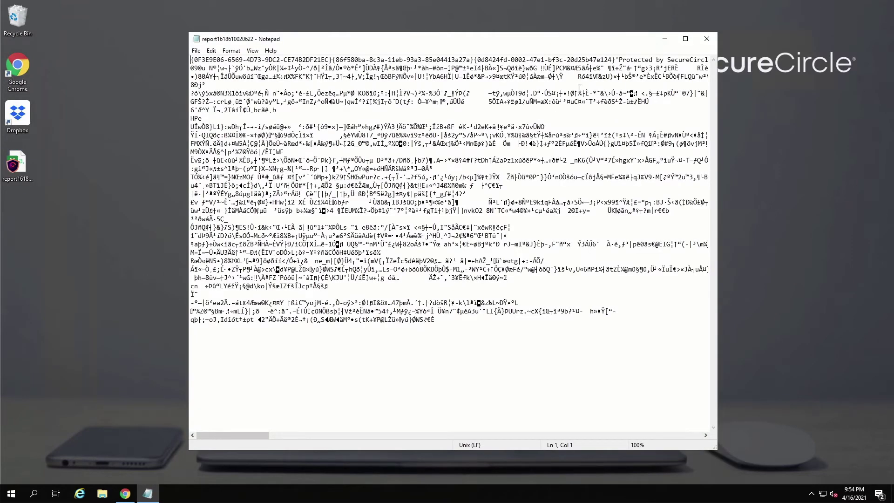
left_click(706, 39)
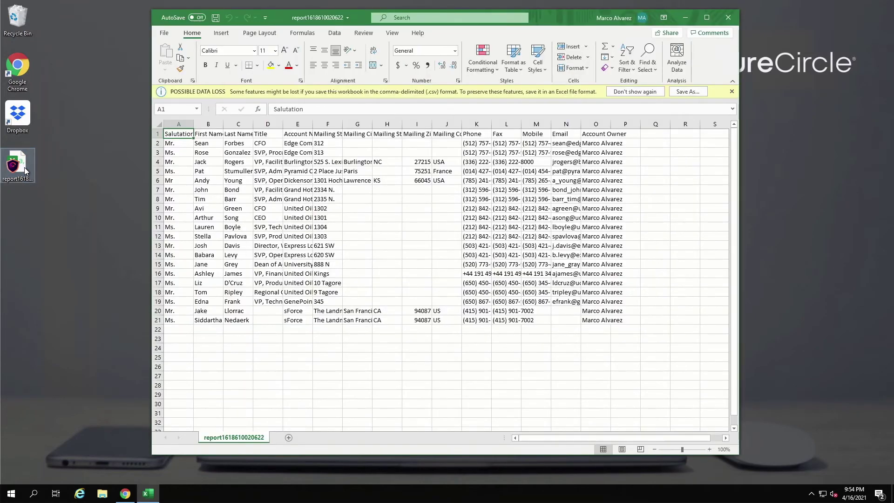
Step: Create a new text document on the desktop and open it in Notepad
right_click(23, 222)
mouse_move(57, 320)
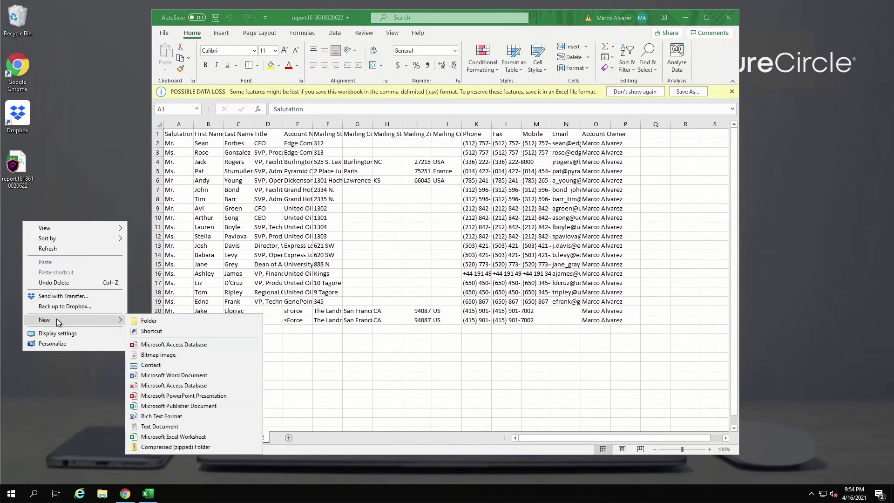
left_click(160, 426)
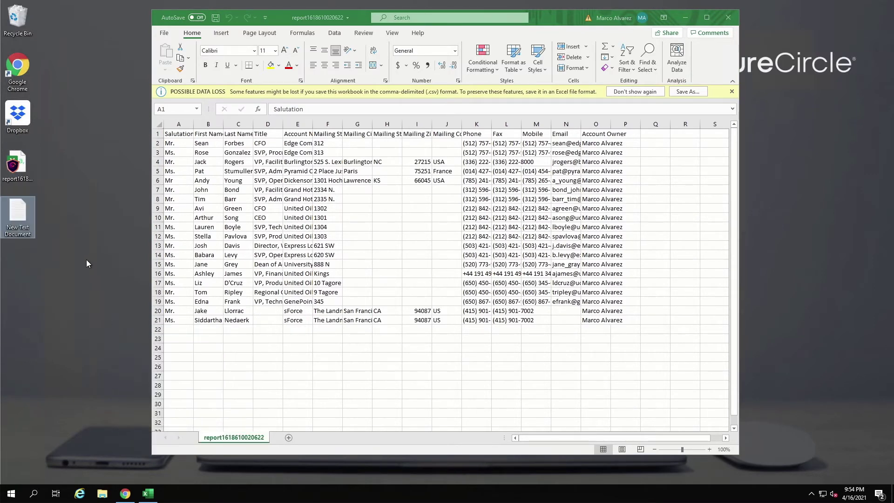
double_click(22, 217)
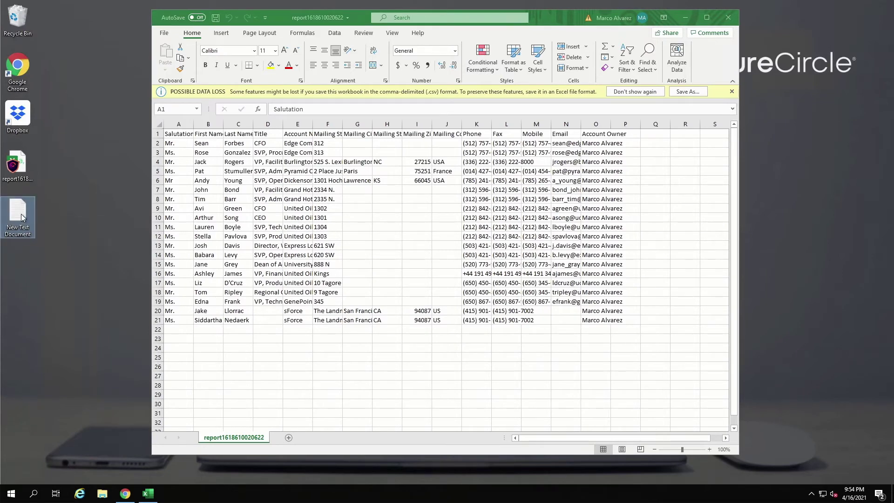
left_click_drag(310, 49, 434, 76)
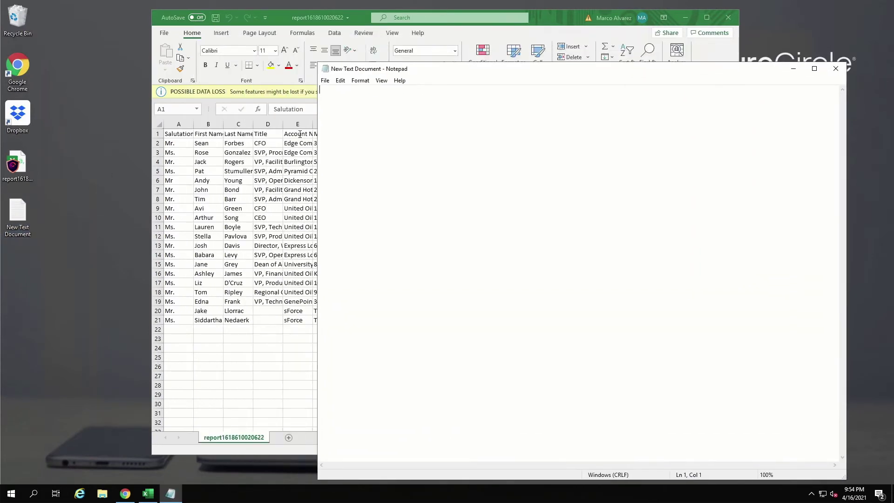
Step: Select all the report data in Excel and copy it
left_click(284, 142)
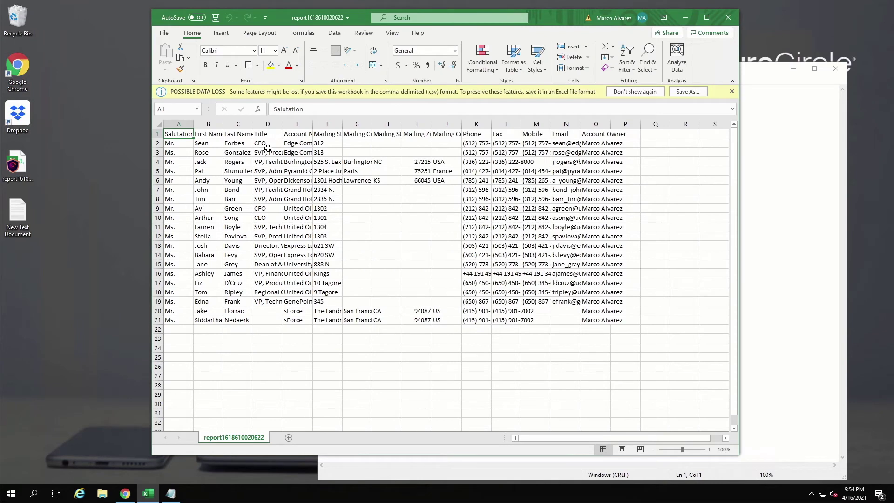
key("ctrl+a")
right_click(243, 152)
left_click(266, 172)
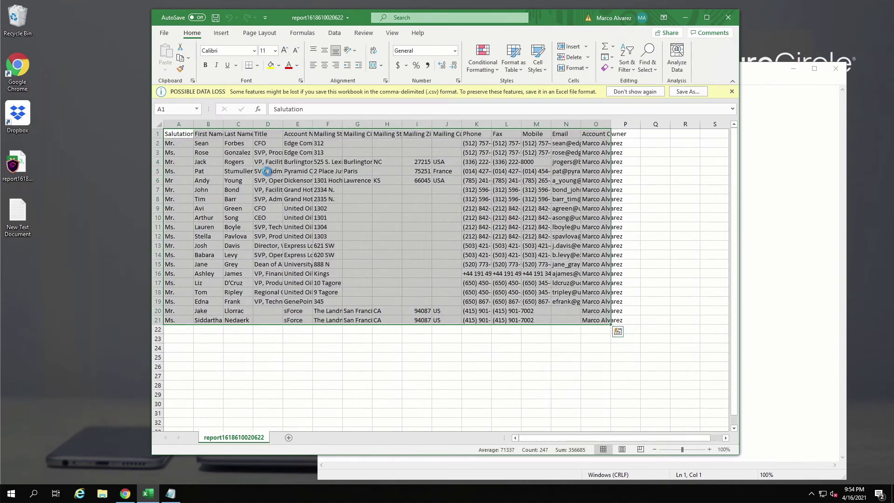
Step: Try pasting the copied data into Notepad and the desktop, where protected content is refused
left_click(748, 177)
right_click(495, 119)
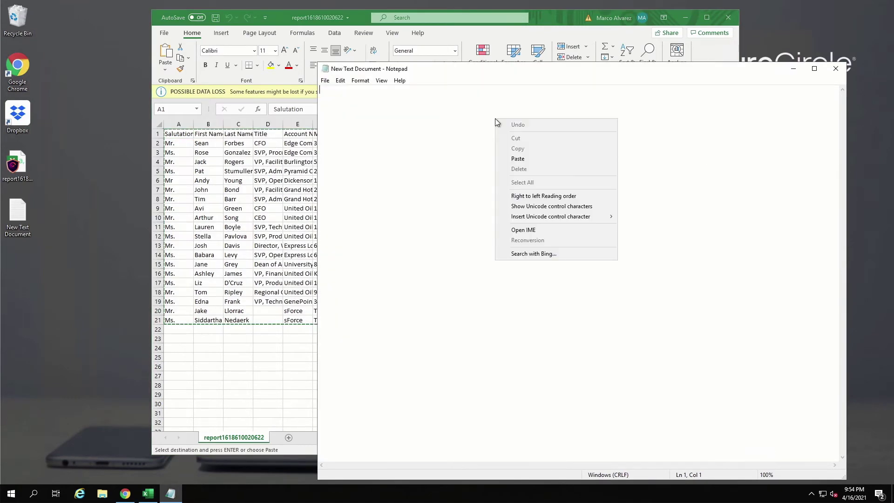
left_click(525, 158)
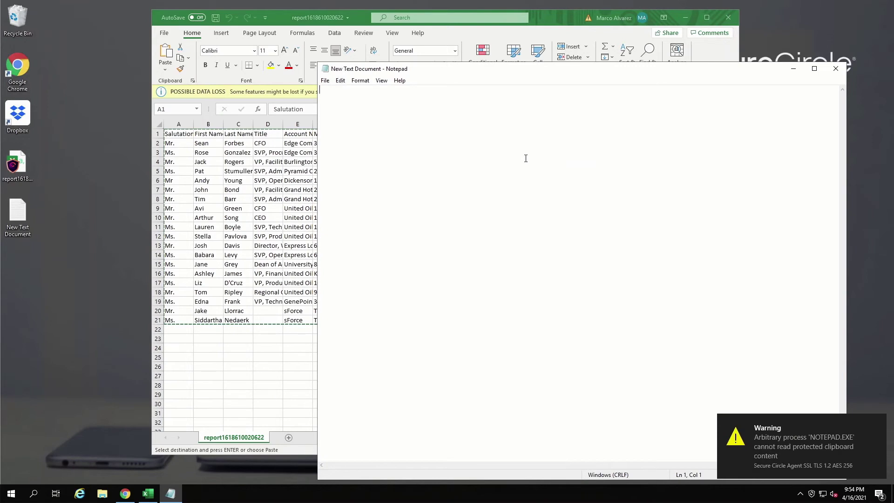
left_click(835, 69)
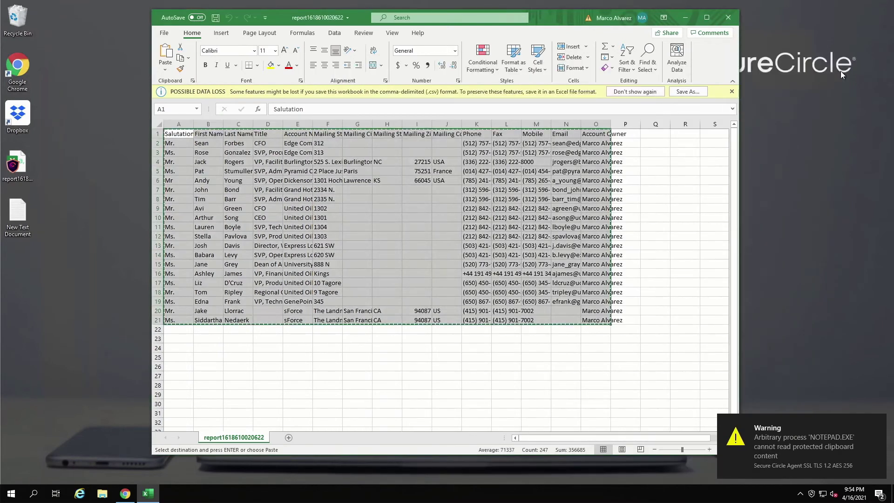
right_click(21, 273)
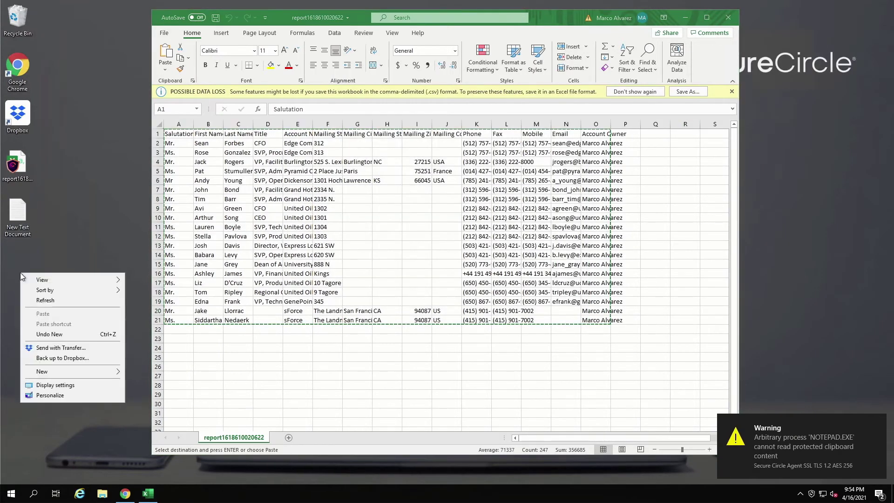
Step: Create a new Microsoft Excel Worksheet on the desktop with the default name and open it
mouse_move(55, 371)
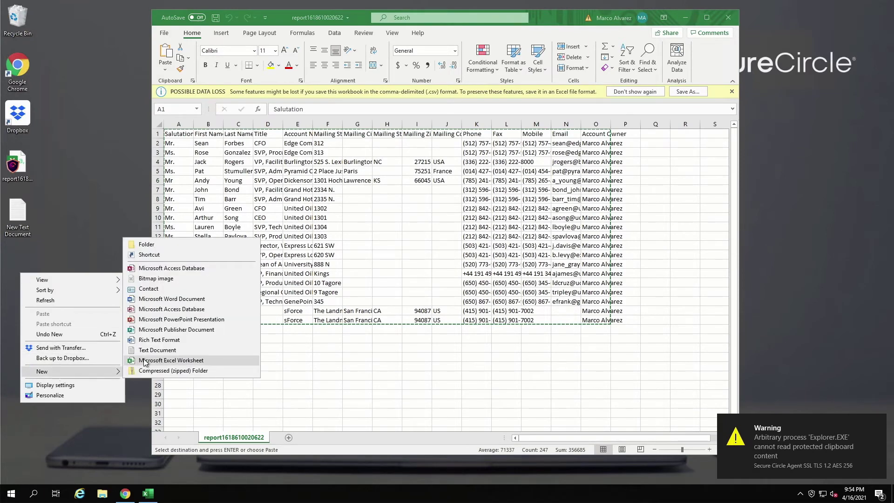
left_click(161, 361)
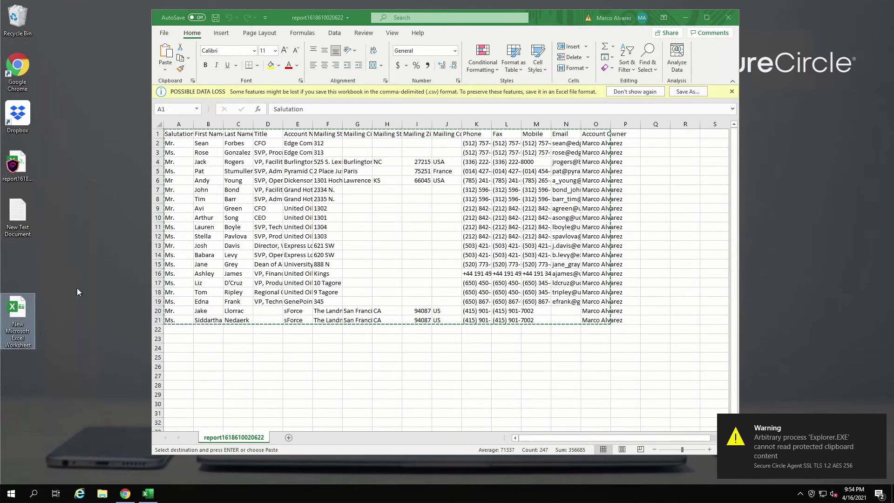
key("alt+Tab")
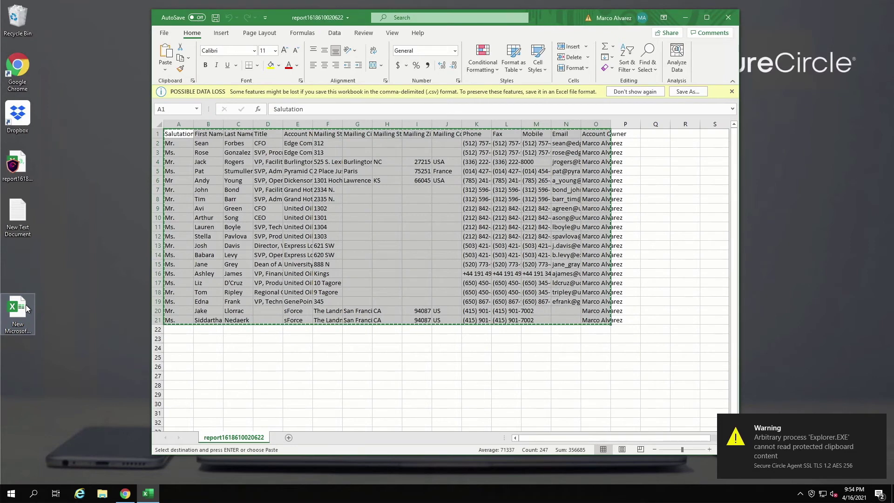
double_click(17, 310)
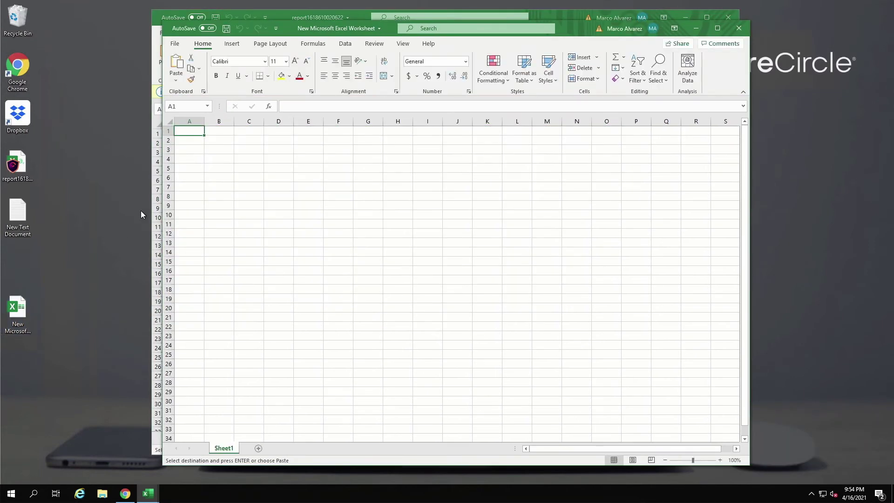
Step: Paste the copied report data at cell A1 of Sheet1 and save the workbook
right_click(194, 136)
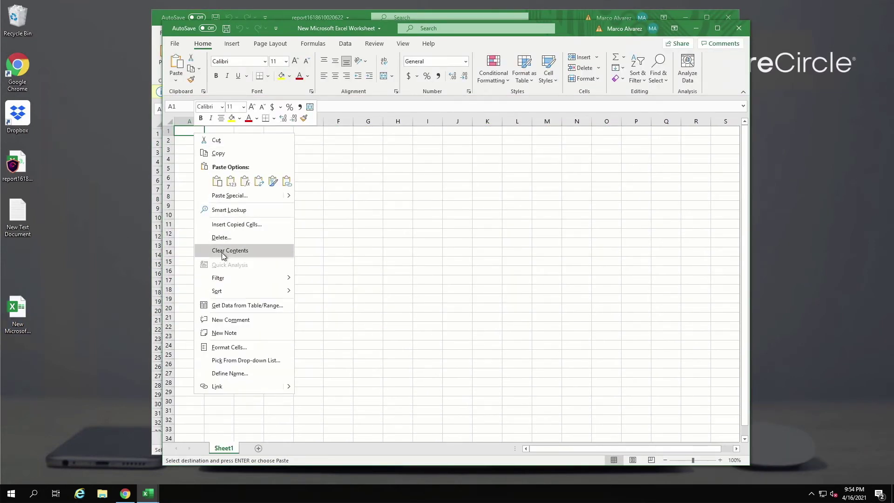
left_click(217, 181)
left_click(216, 176)
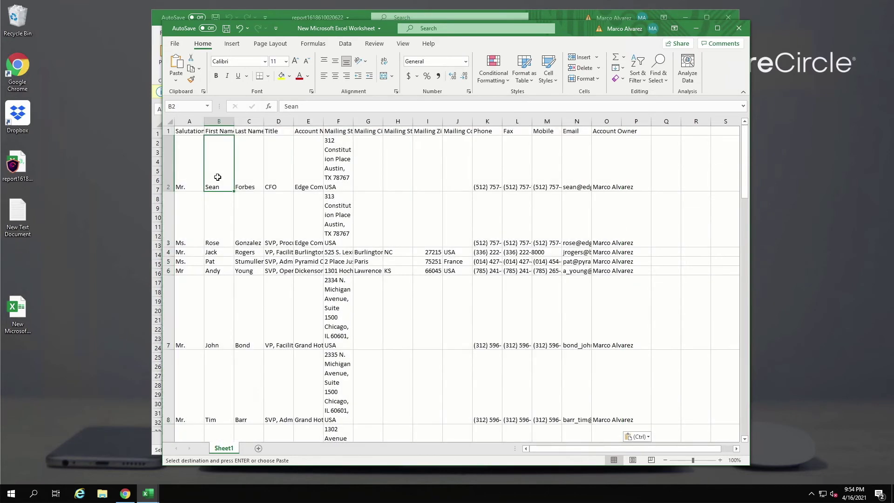
left_click(174, 43)
left_click(189, 149)
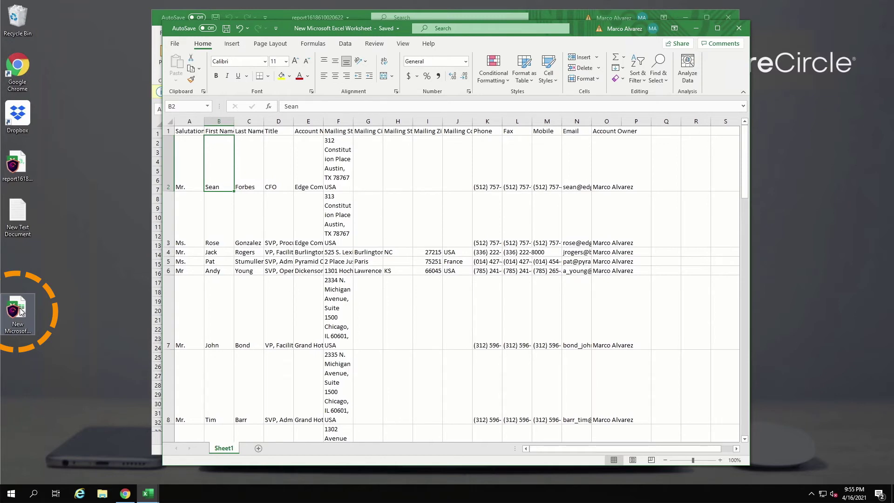
Step: View the new workbook's SecureCircle properties showing Salesforce.com circle with Active, ReadWrite access
right_click(21, 311)
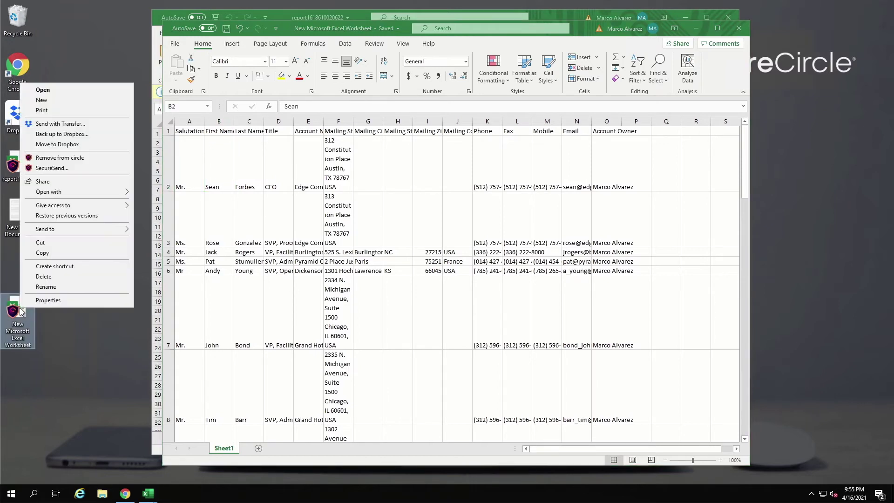
left_click(48, 300)
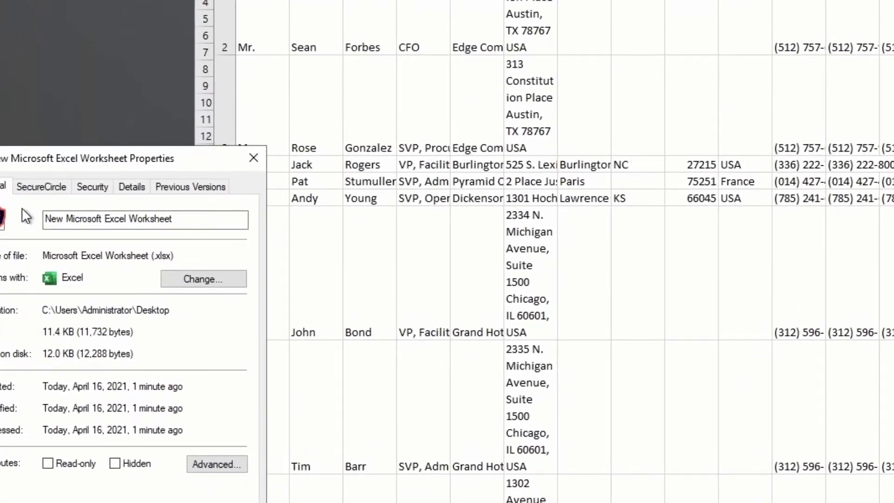
left_click_drag(46, 153, 127, 63)
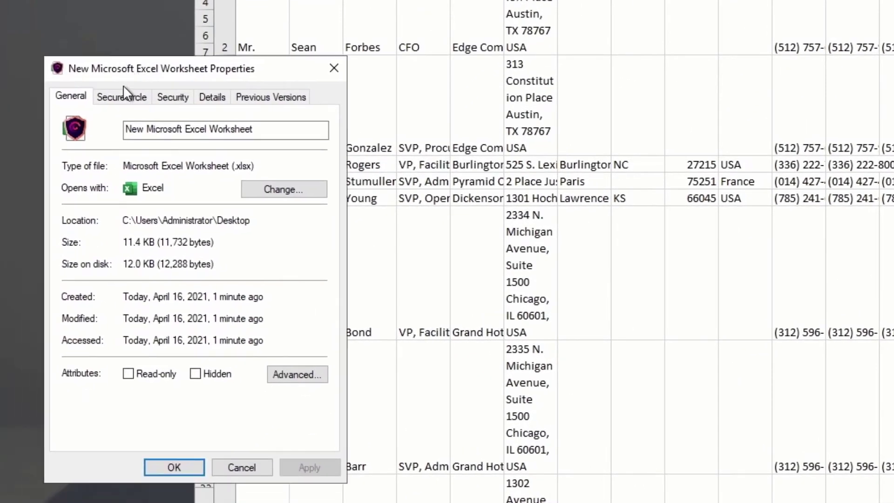
left_click(122, 96)
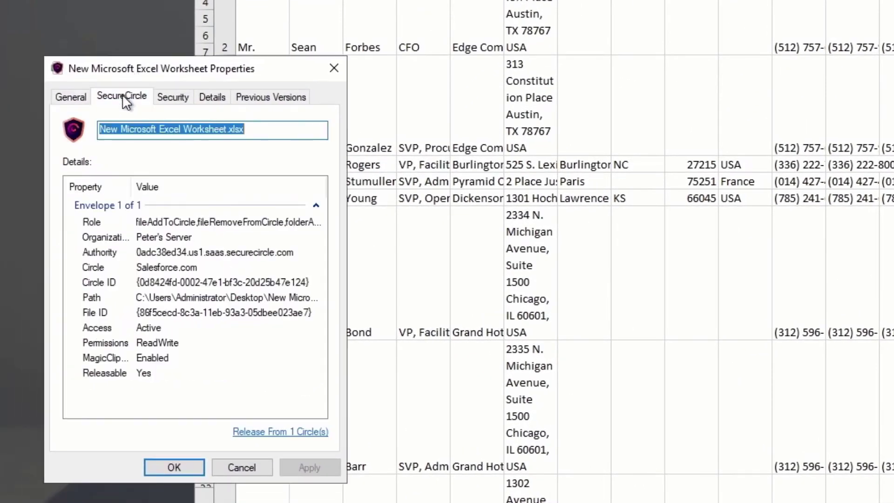
left_click(158, 265)
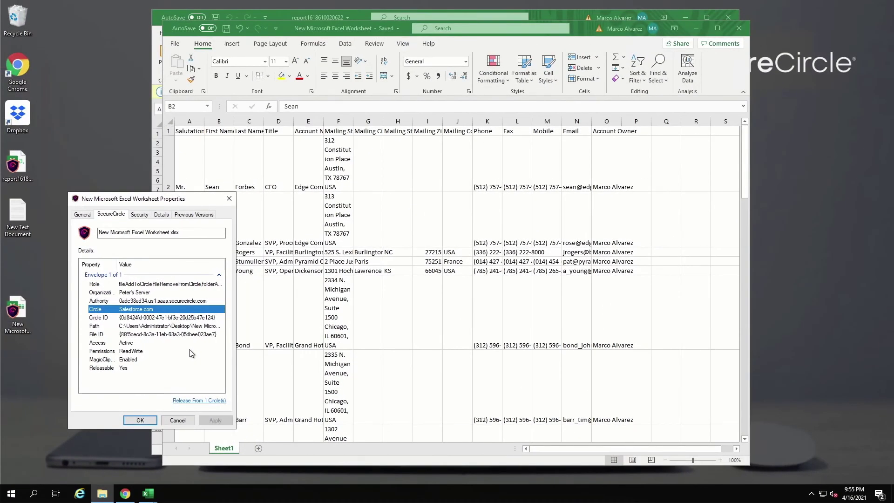
Step: Close the Properties dialog, the new workbook and the original report workbook
left_click(229, 198)
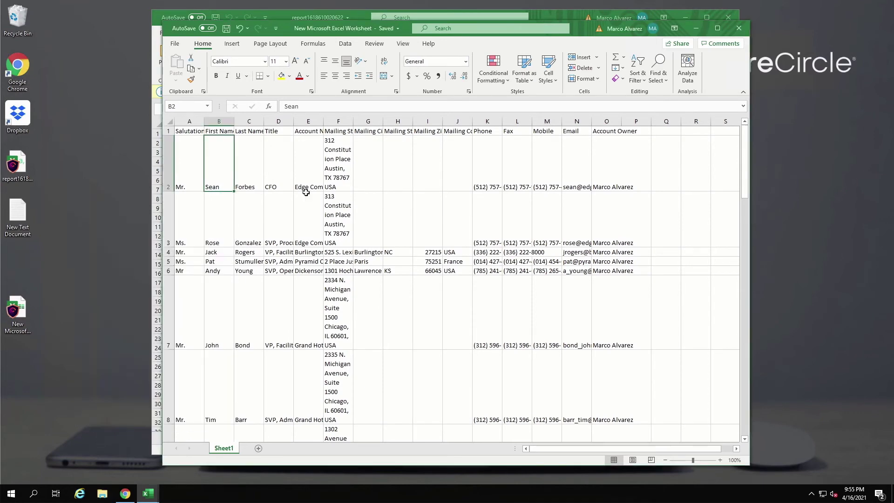
left_click(744, 32)
left_click(734, 20)
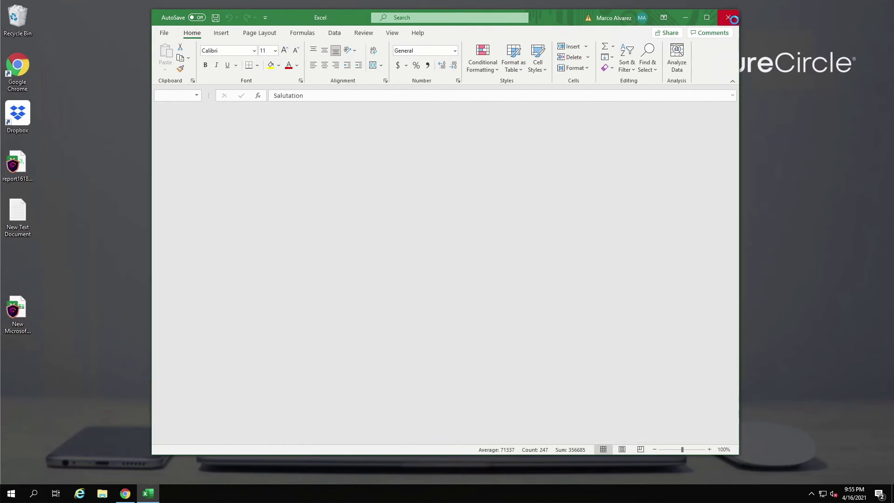
left_click(579, 140)
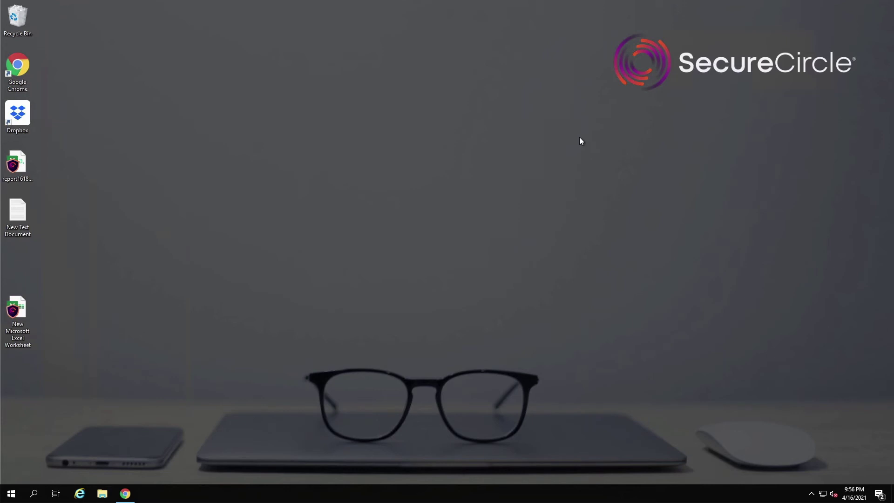
double_click(30, 114)
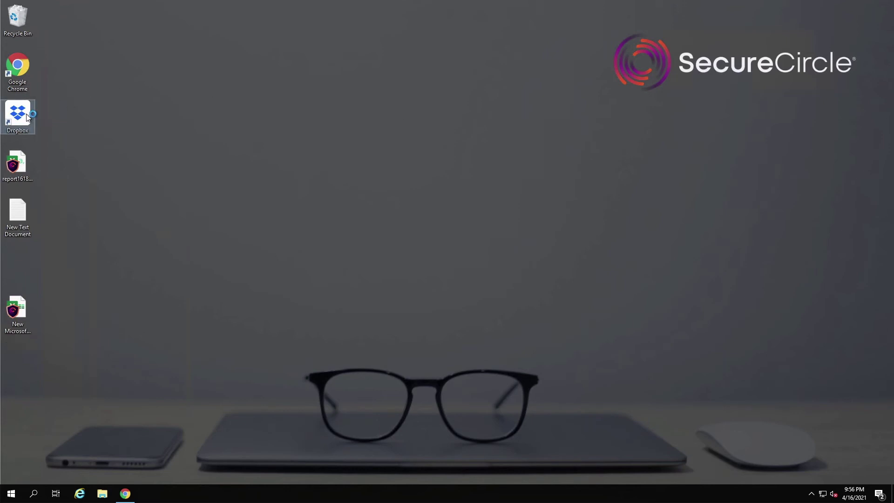
left_click_drag(17, 166, 322, 173)
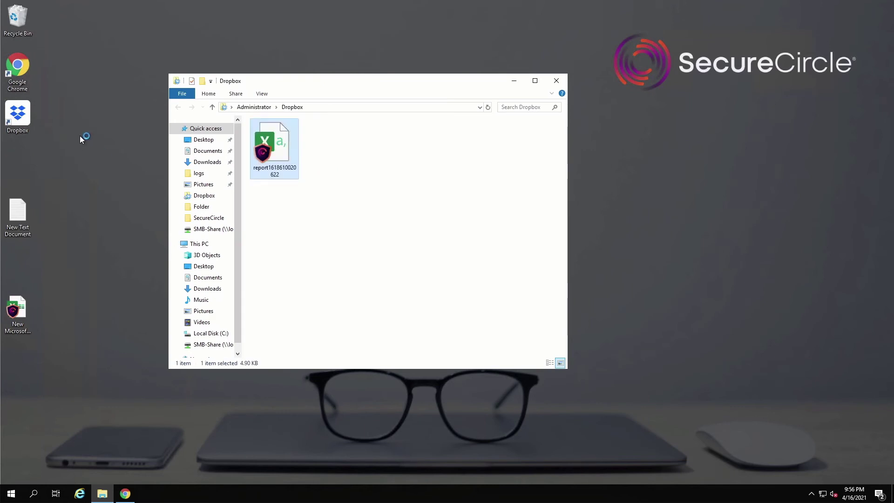
left_click(83, 121)
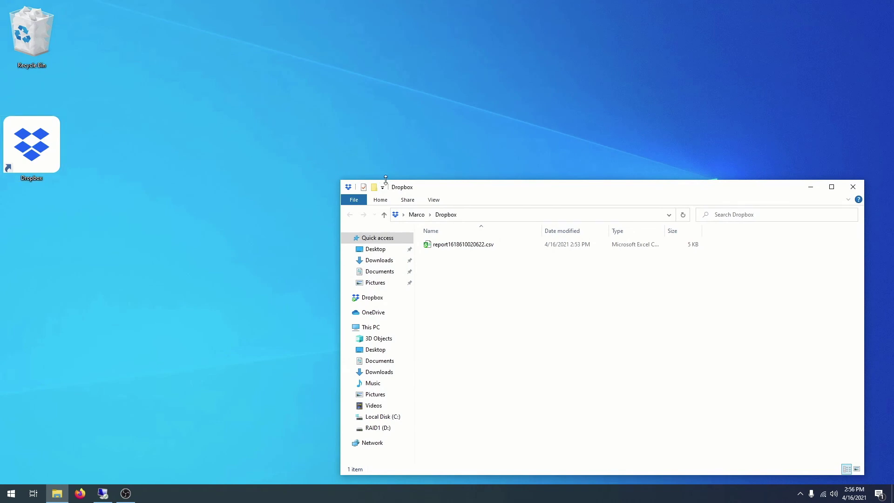
Step: On the second computer, open the synced report1618610020622.csv from the Dropbox folder
left_click_drag(440, 185, 364, 130)
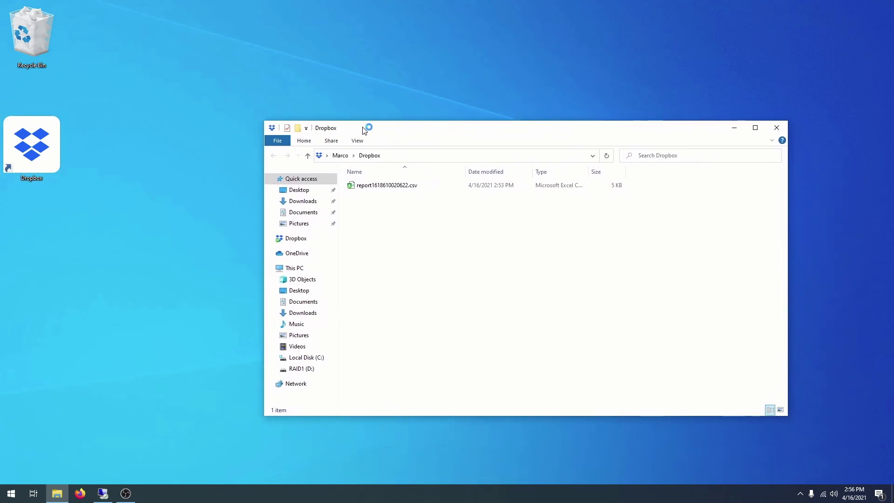
double_click(372, 186)
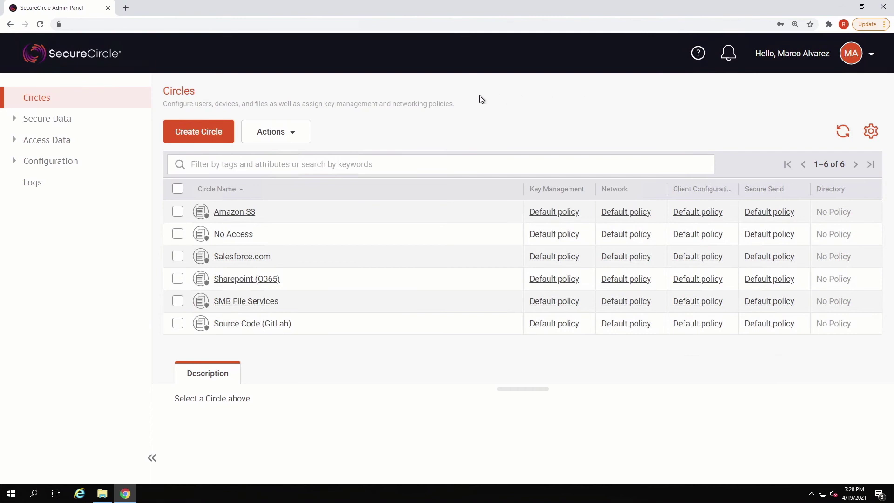
Step: Search All Users for the demo user by full name and disable their account
left_click(113, 141)
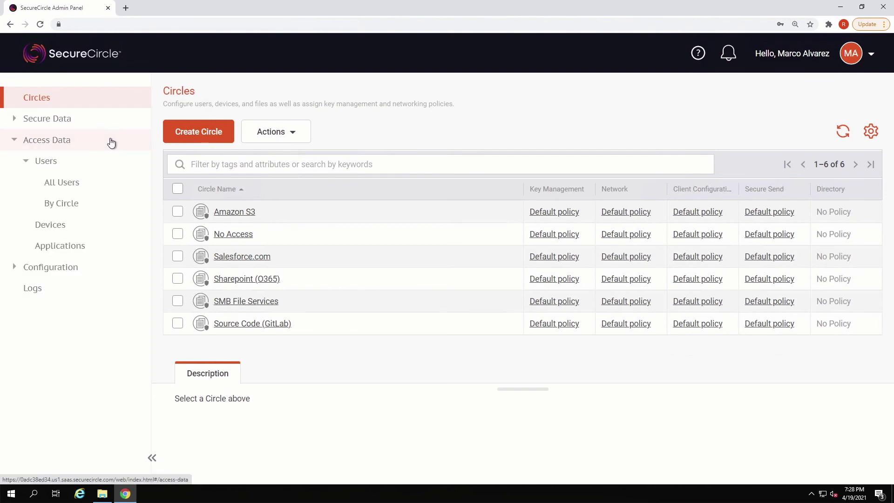
left_click(90, 182)
left_click(195, 168)
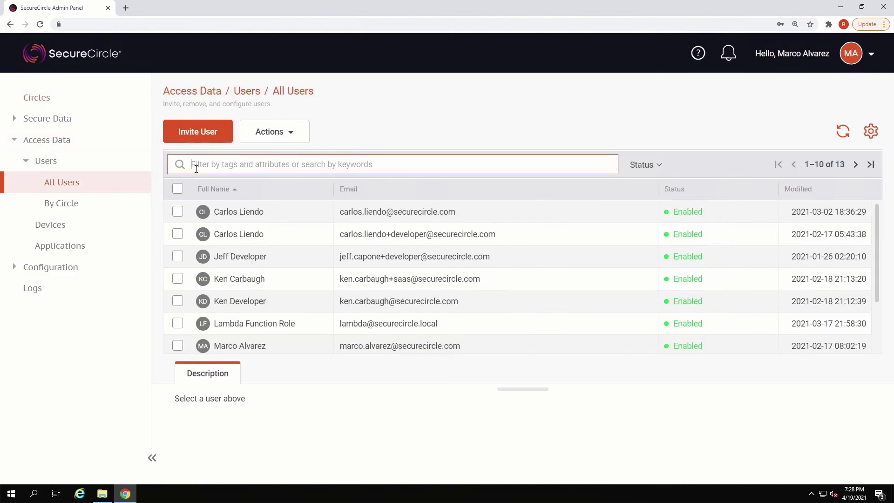
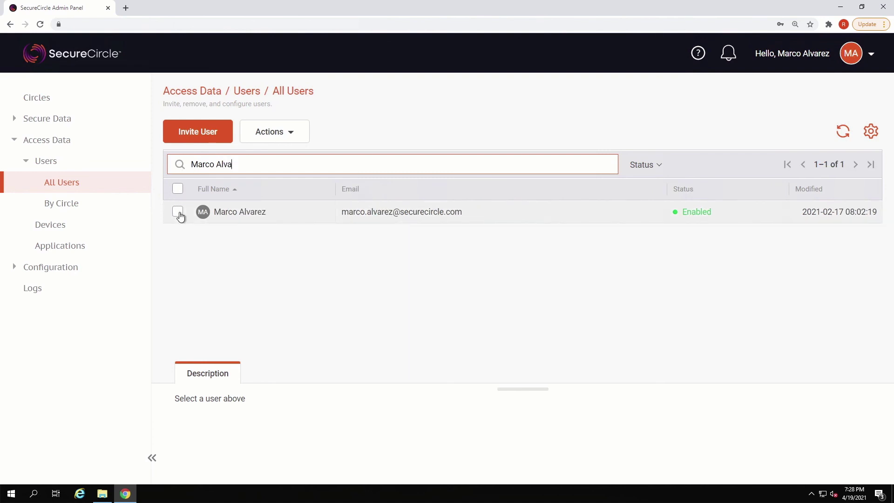
left_click(179, 213)
left_click(276, 135)
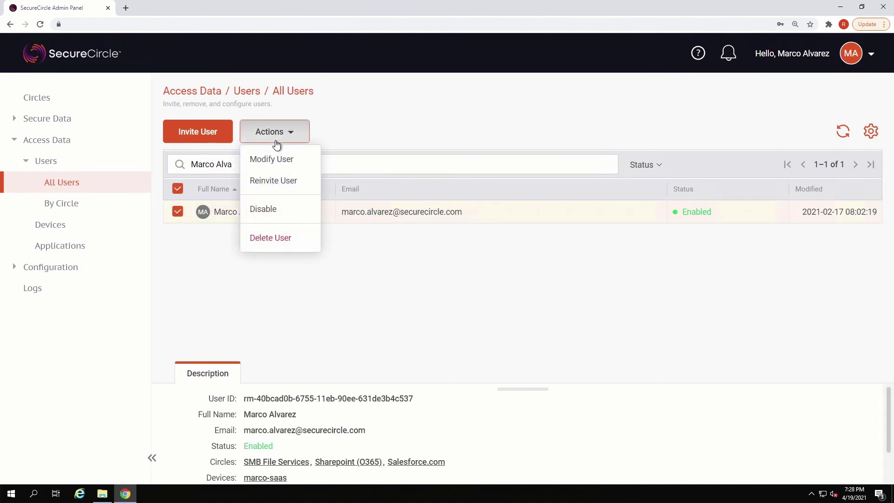
left_click(275, 208)
left_click(525, 247)
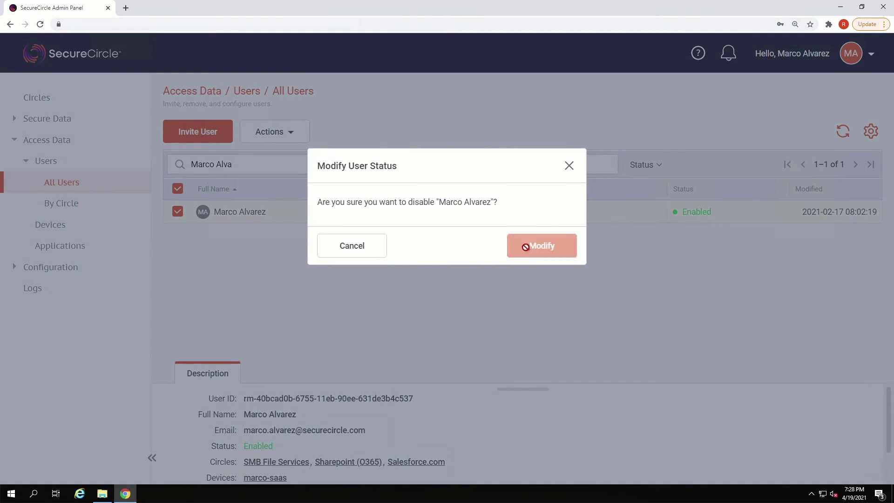
Step: Try reopening the report from the Dropbox folder, which is now denied access
left_click(861, 6)
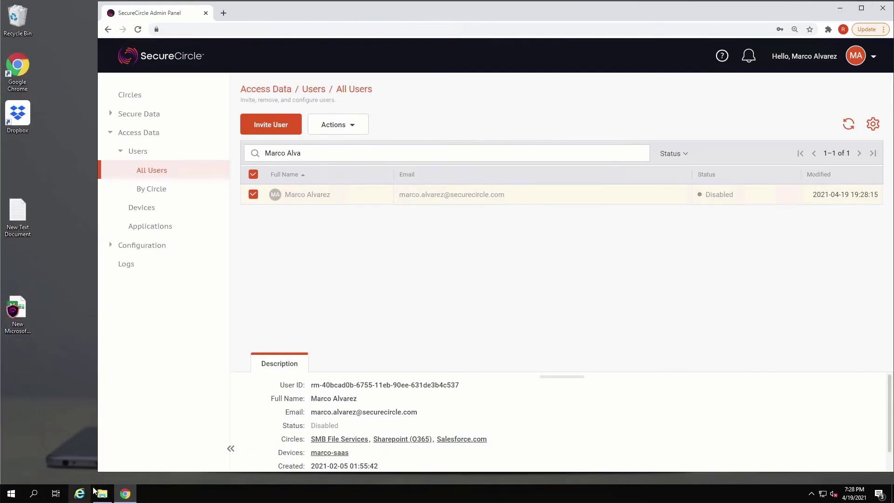
left_click(102, 493)
double_click(153, 238)
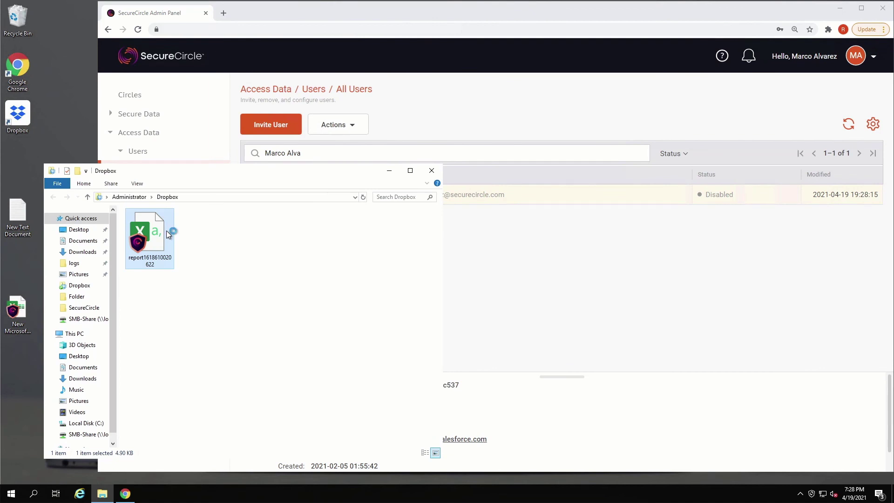